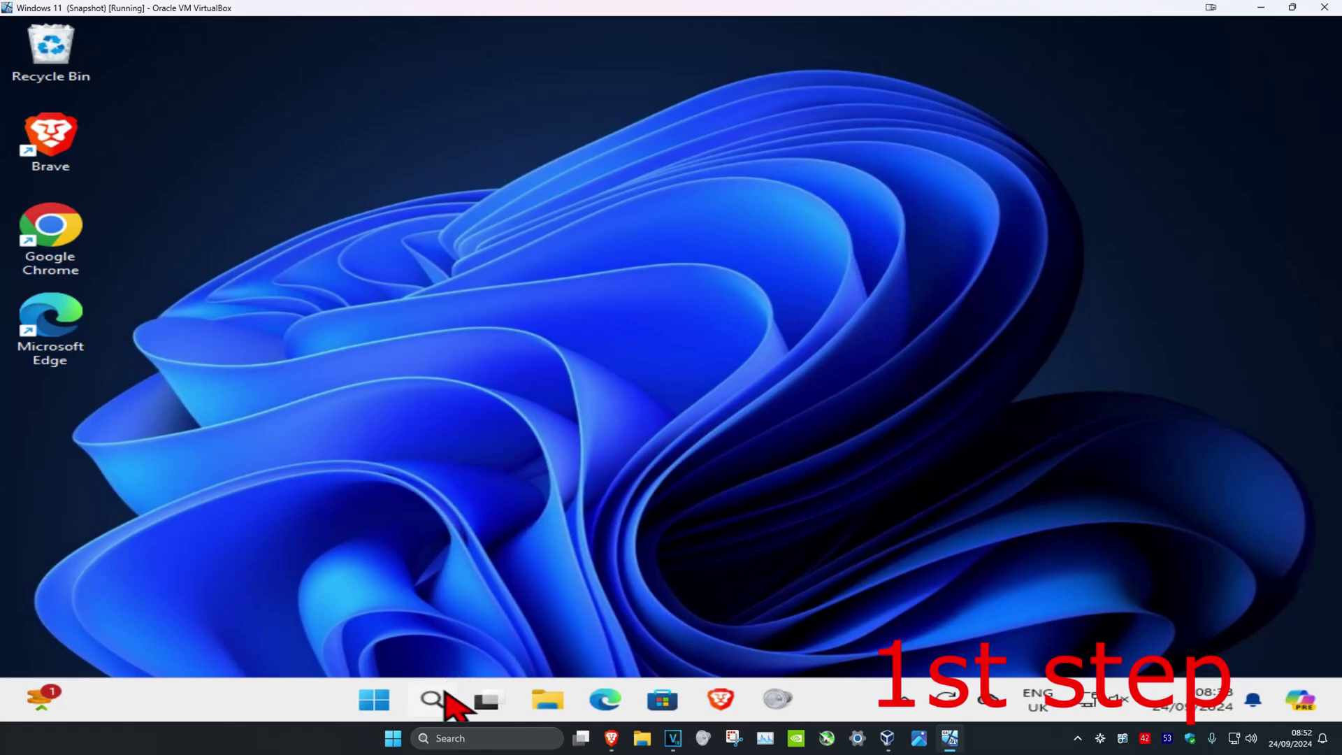
pyautogui.write('file explorer o')
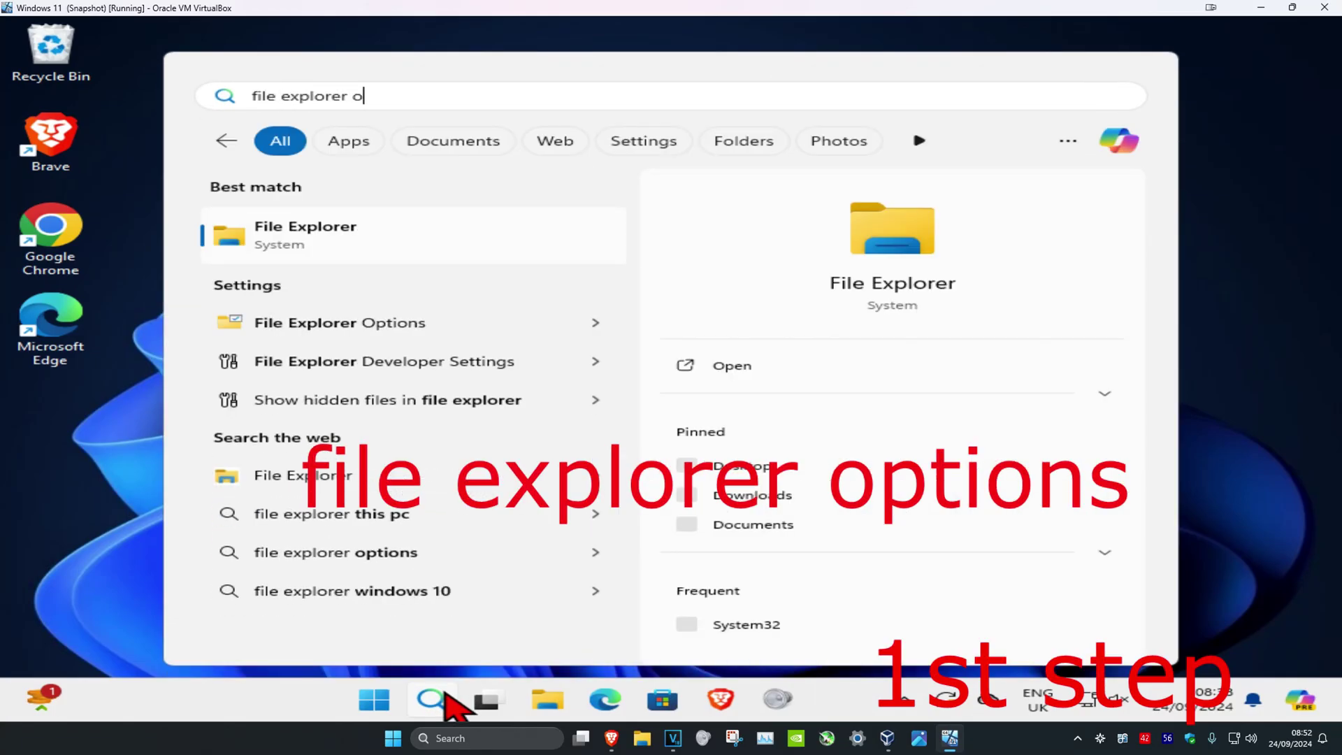
pyautogui.write('ptions')
# - Turn on 'Show hidden files, folders, and drives' in File Explorer Options and confirm with OK
pyautogui.click(443, 238)
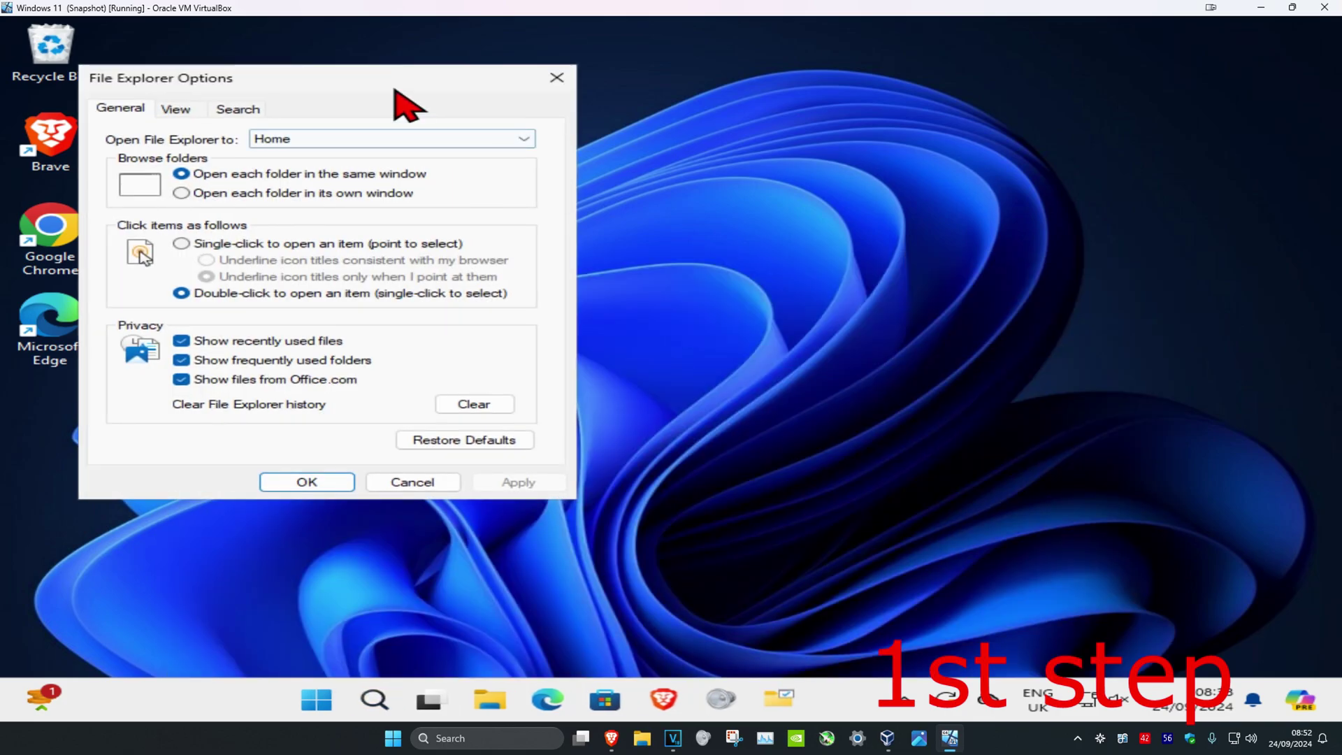
pyautogui.moveTo(392, 88); pyautogui.dragTo(593, 145)
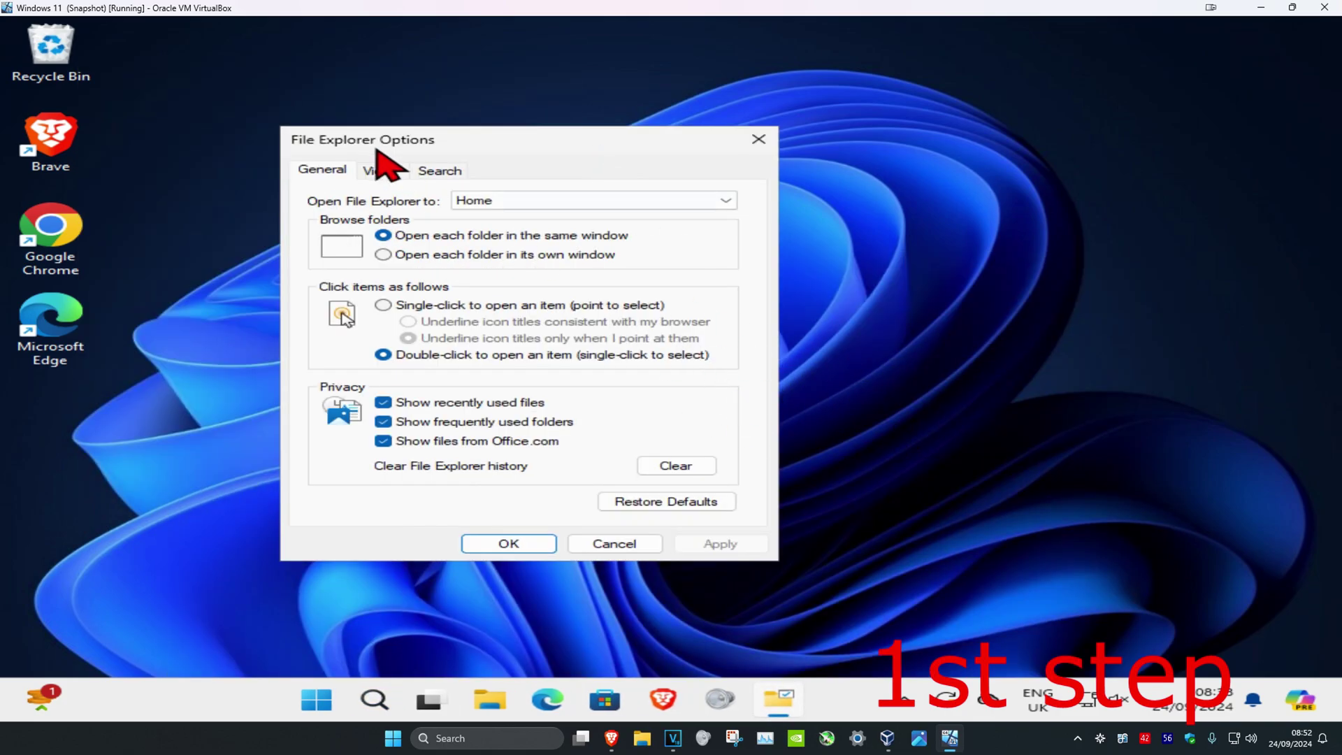
pyautogui.click(379, 172)
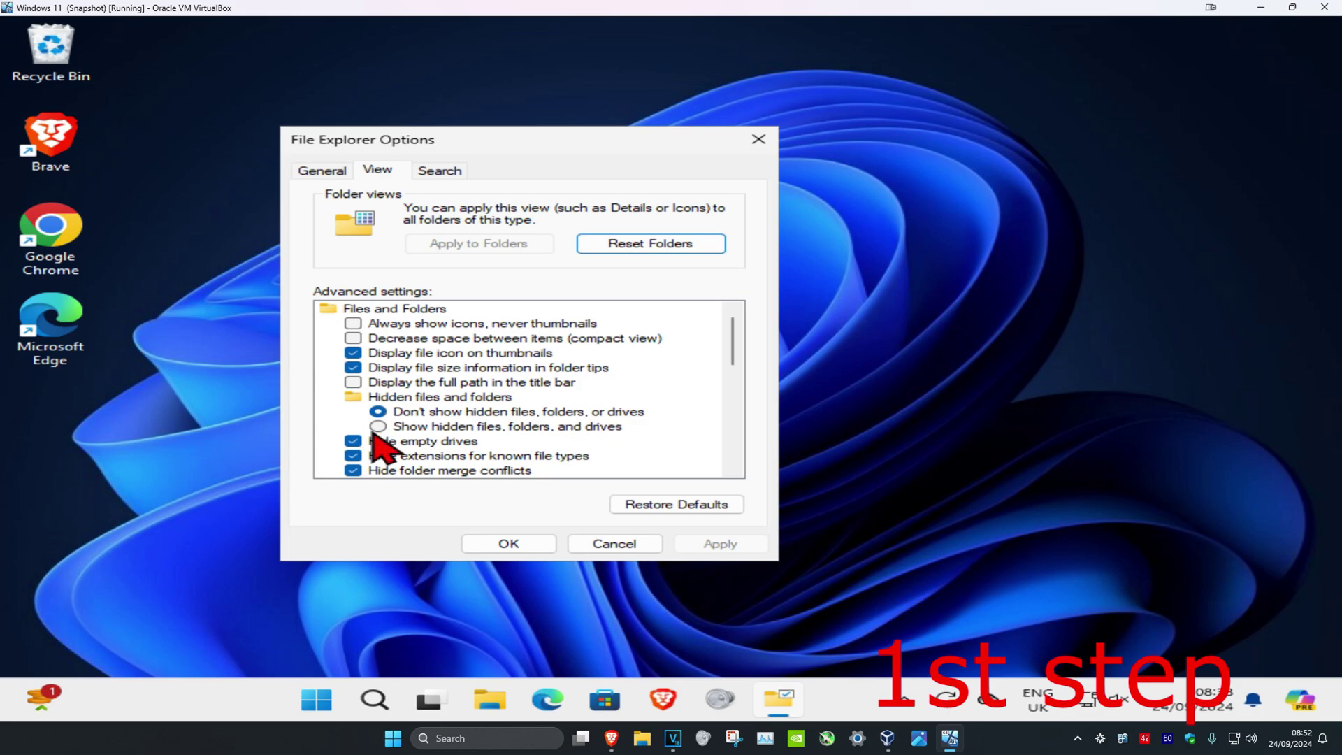
pyautogui.click(375, 427)
pyautogui.click(528, 541)
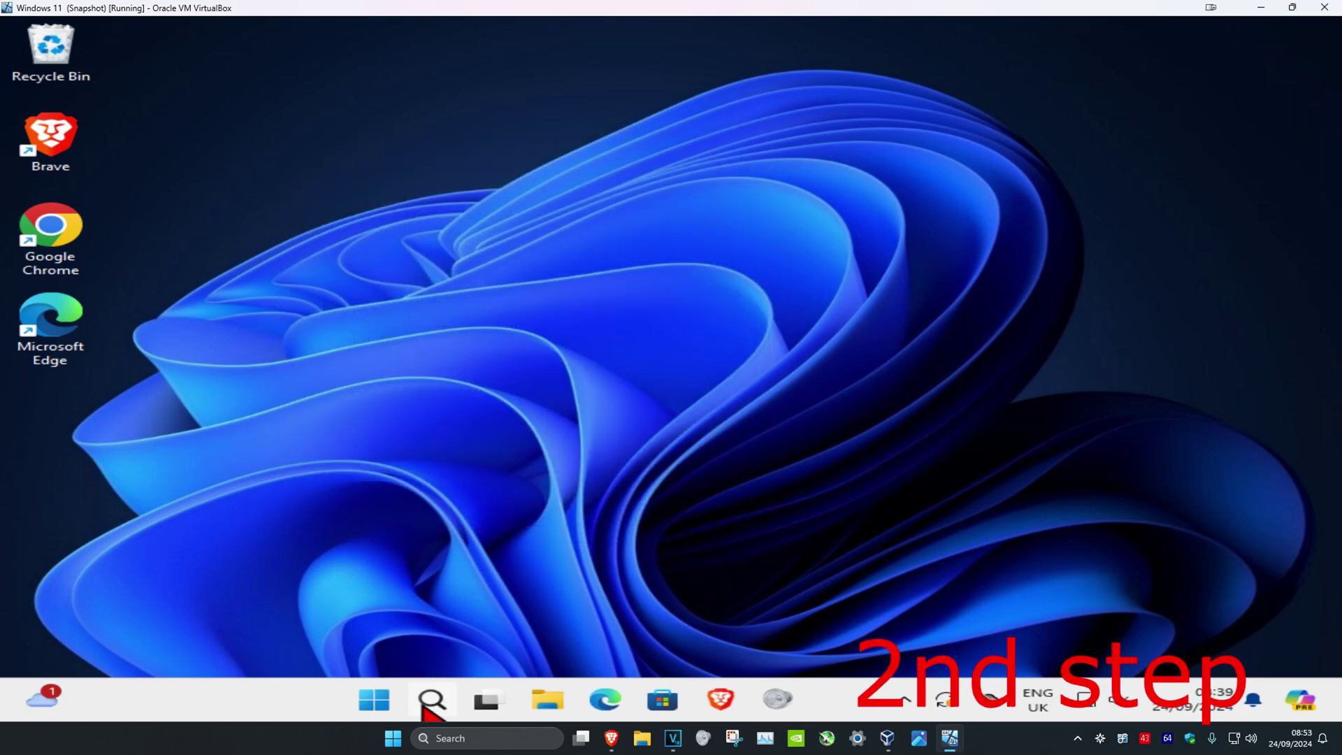
# - Launch File Explorer from search and show This PC with Local Disk (C:) and CD Drive (D:)
pyautogui.click(424, 705)
pyautogui.write('file explor')
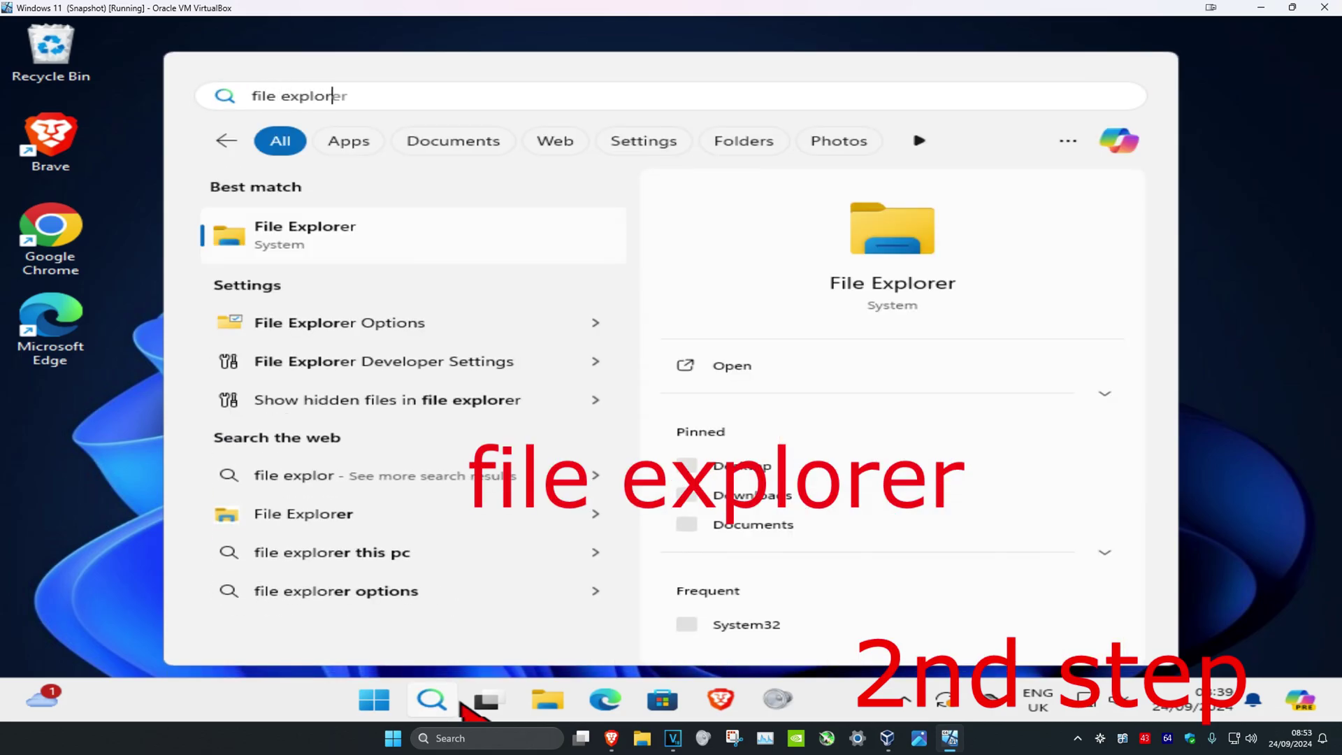
pyautogui.click(459, 250)
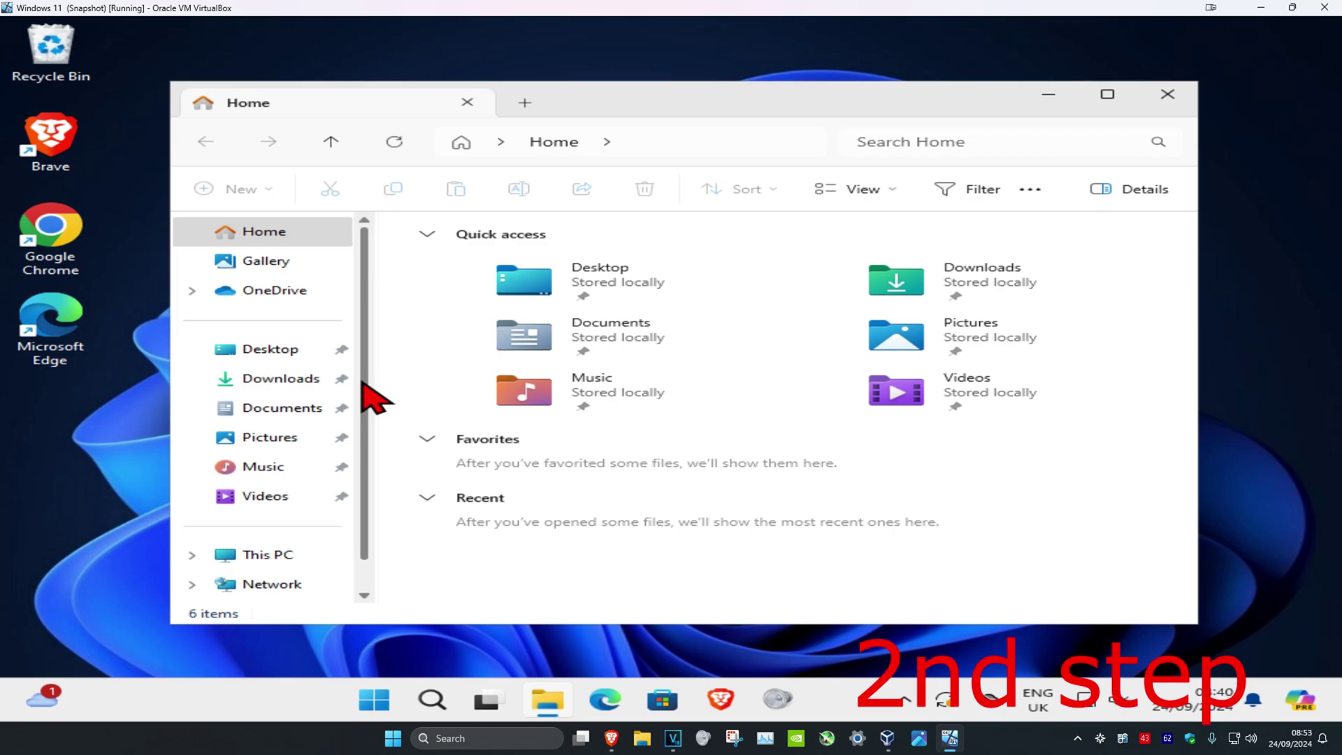
pyautogui.scroll(-1, 372, 396)
pyautogui.click(278, 519)
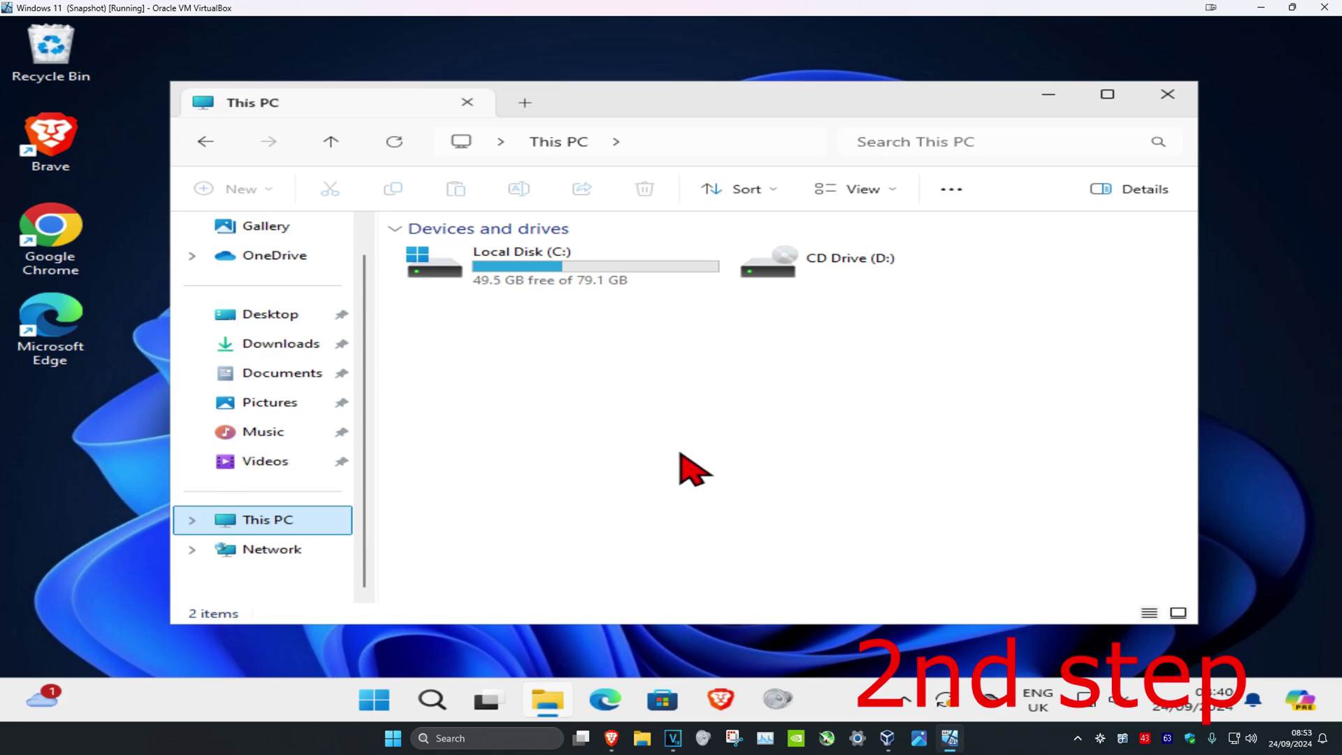
# - Drill down from Local Disk (C:) through Users, the user profile, AppData and Local into Packages
pyautogui.doubleClick(556, 269)
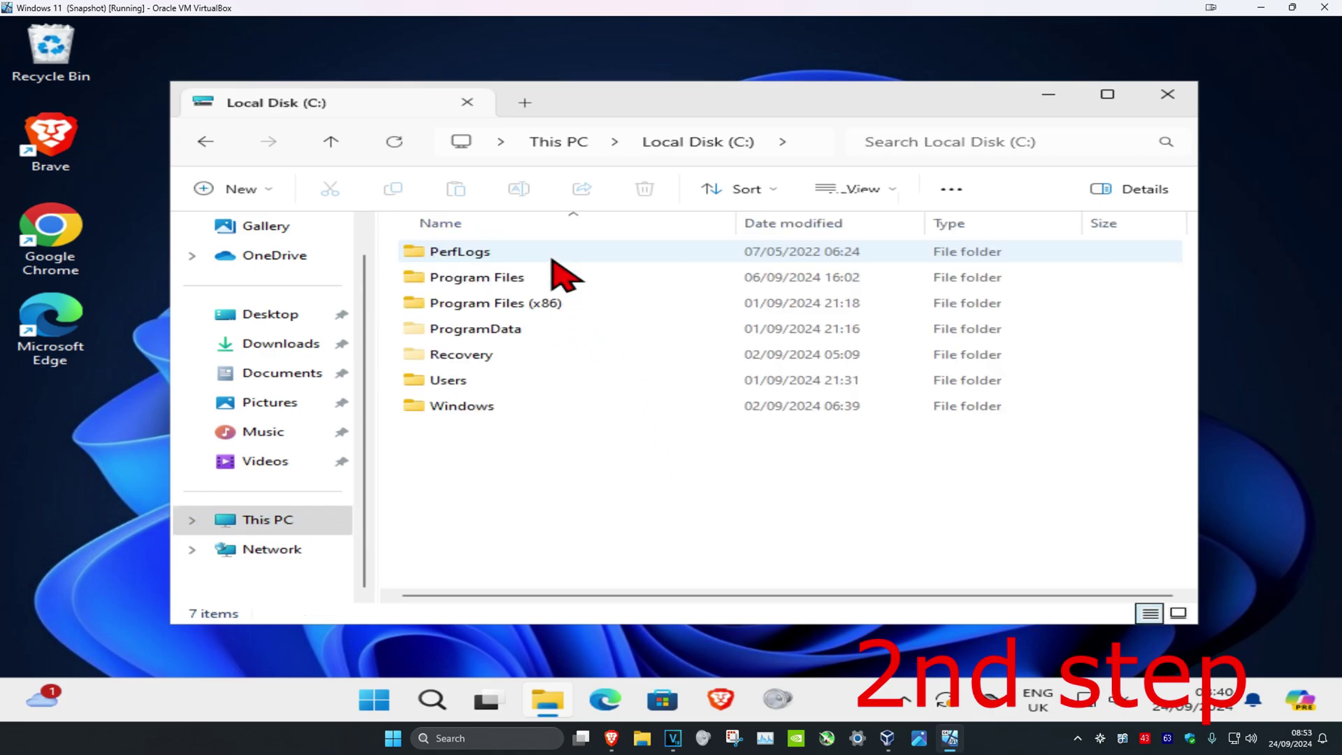
pyautogui.doubleClick(478, 382)
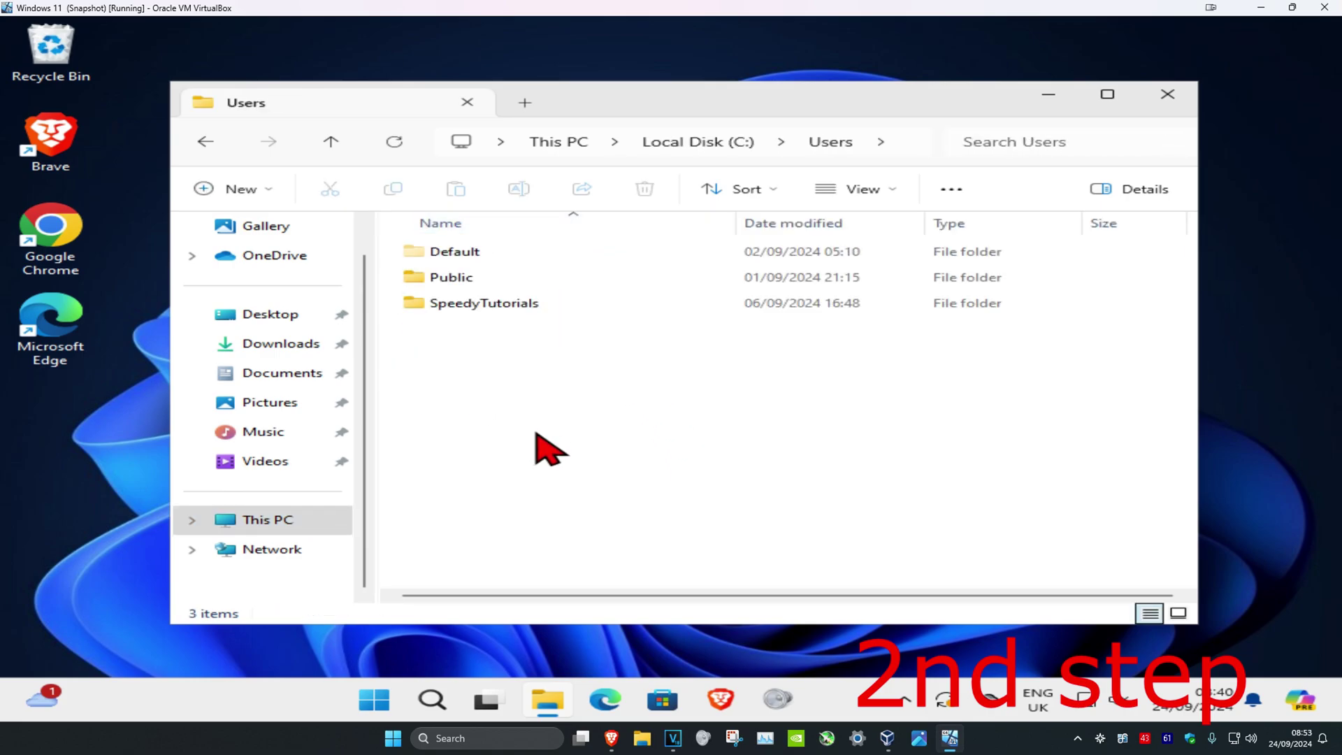
pyautogui.doubleClick(510, 310)
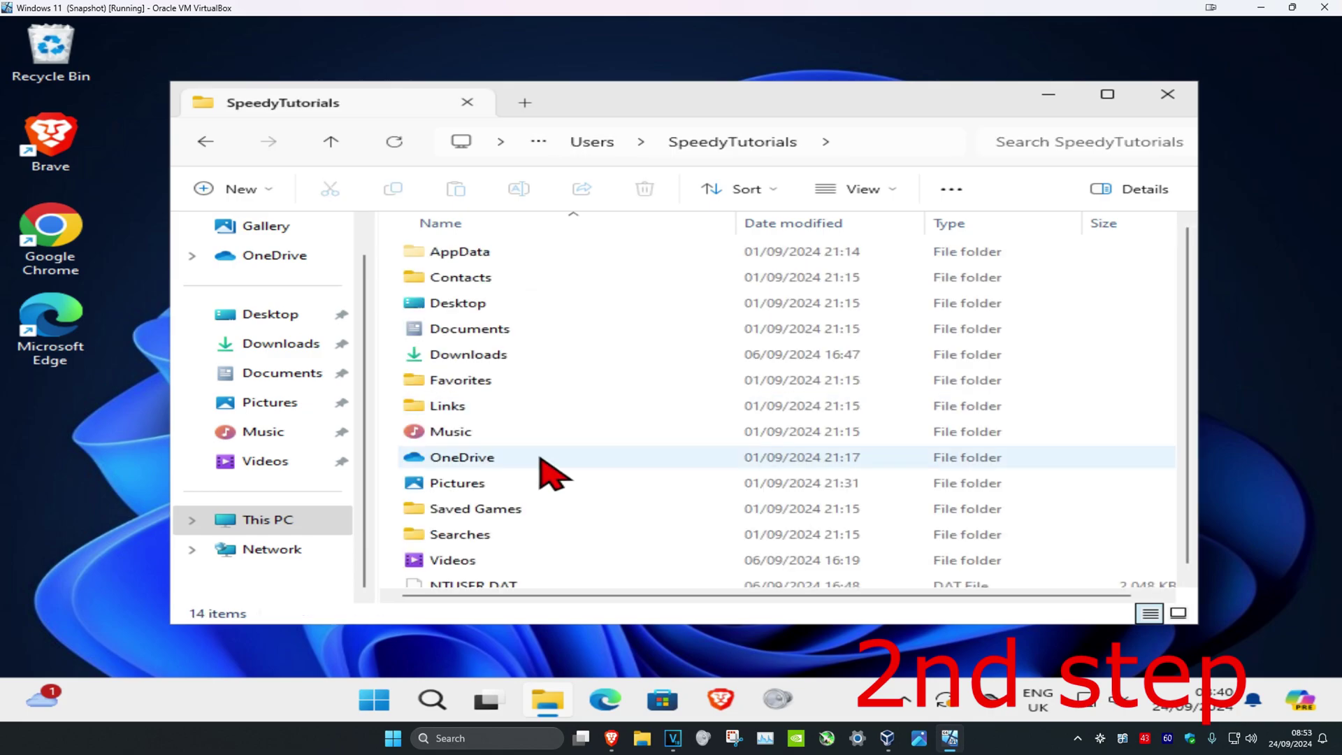
pyautogui.doubleClick(485, 267)
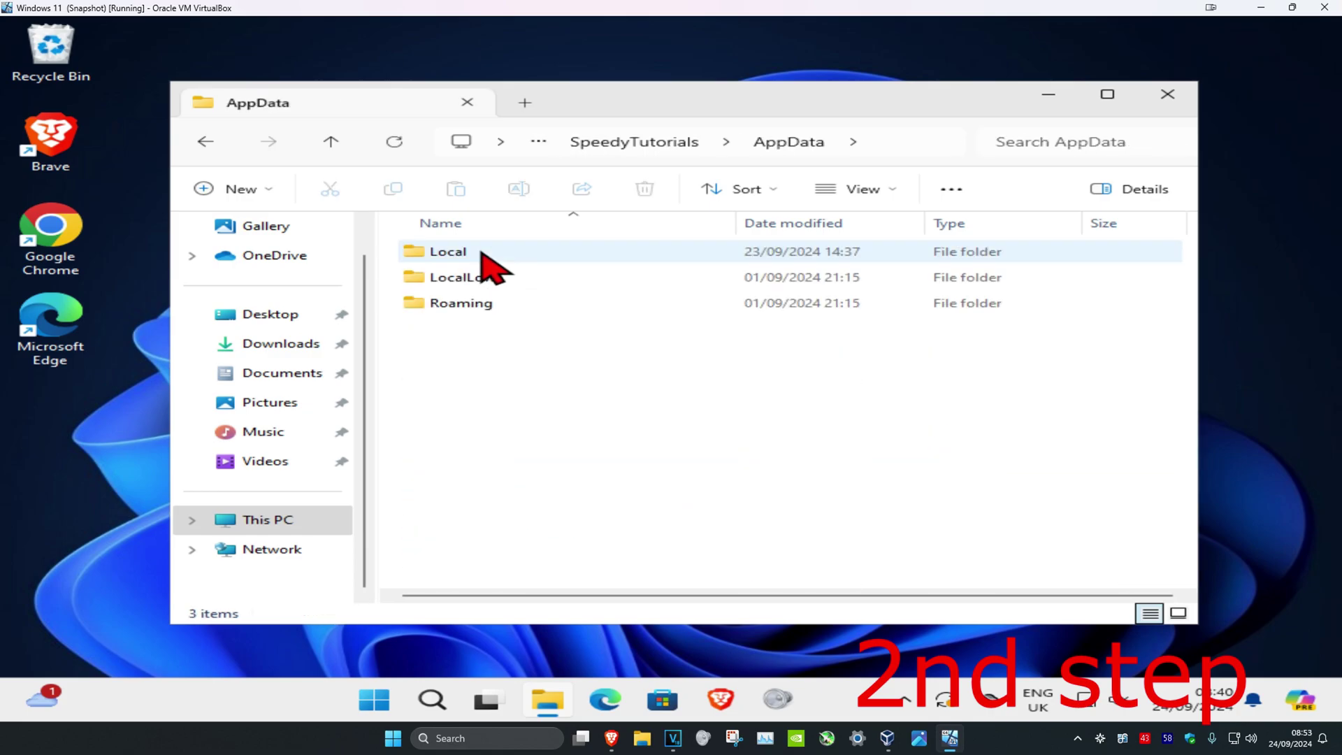
pyautogui.doubleClick(489, 253)
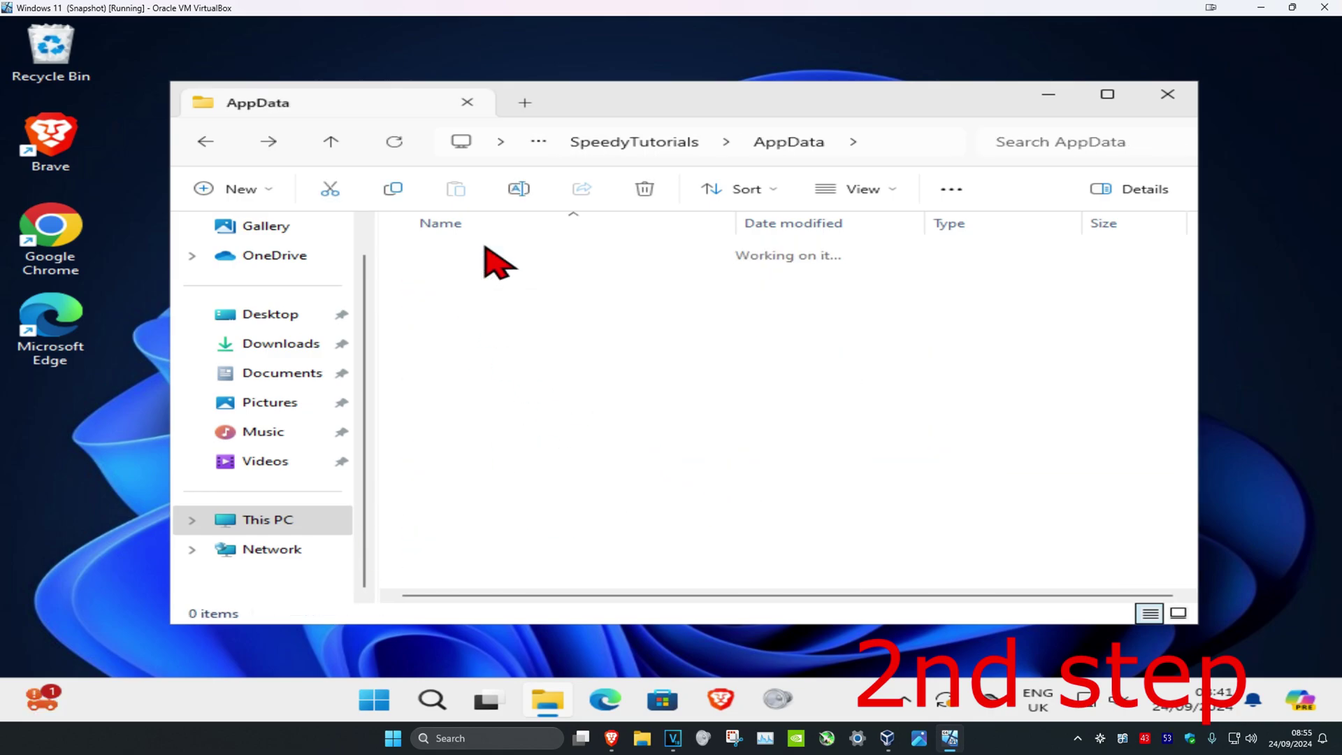
pyautogui.doubleClick(496, 405)
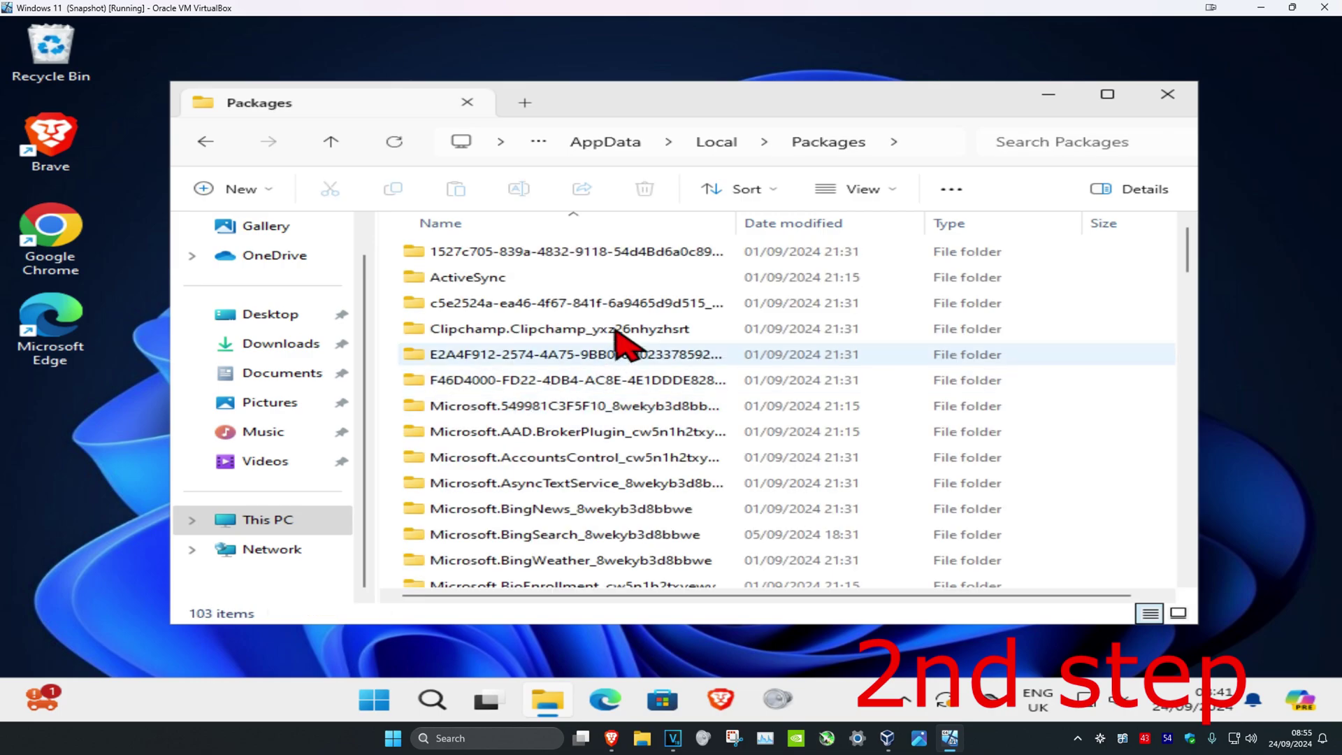
pyautogui.scroll(-2, 661, 315)
pyautogui.scroll(-2, 660, 334)
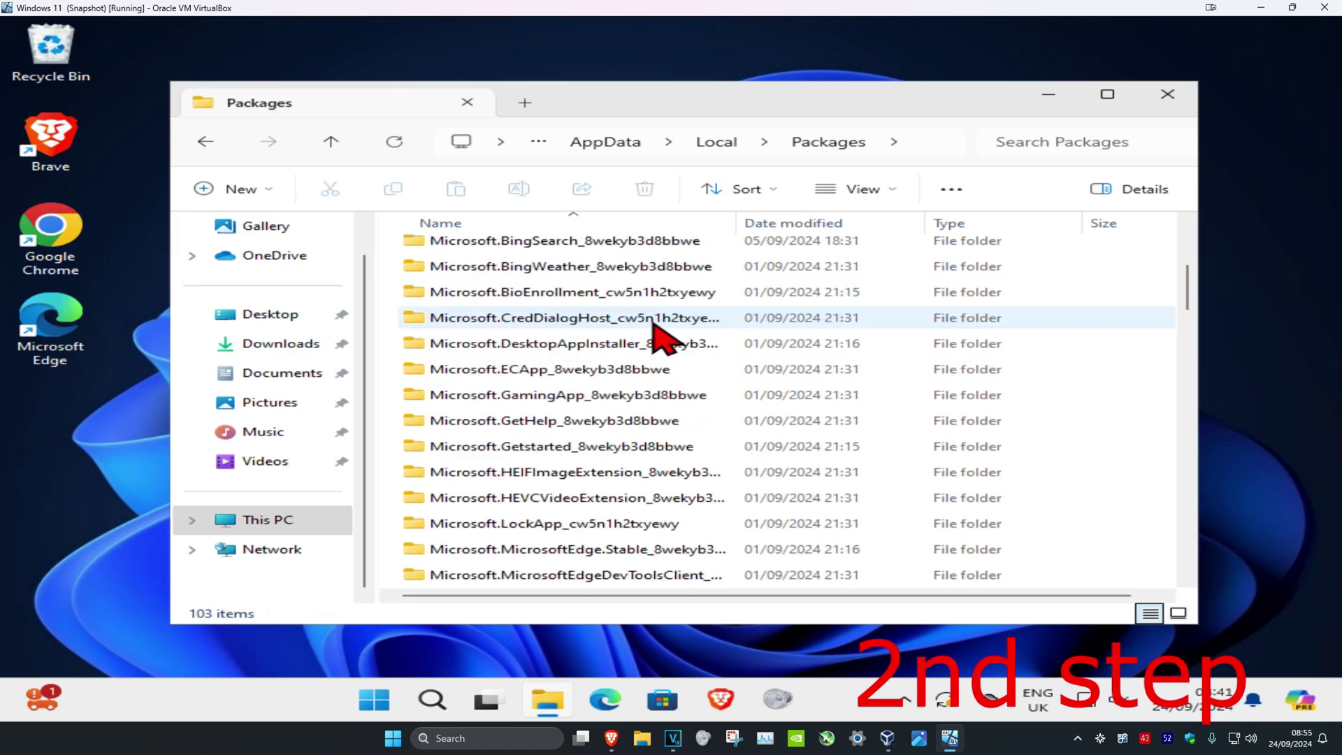
pyautogui.scroll(-1, 658, 336)
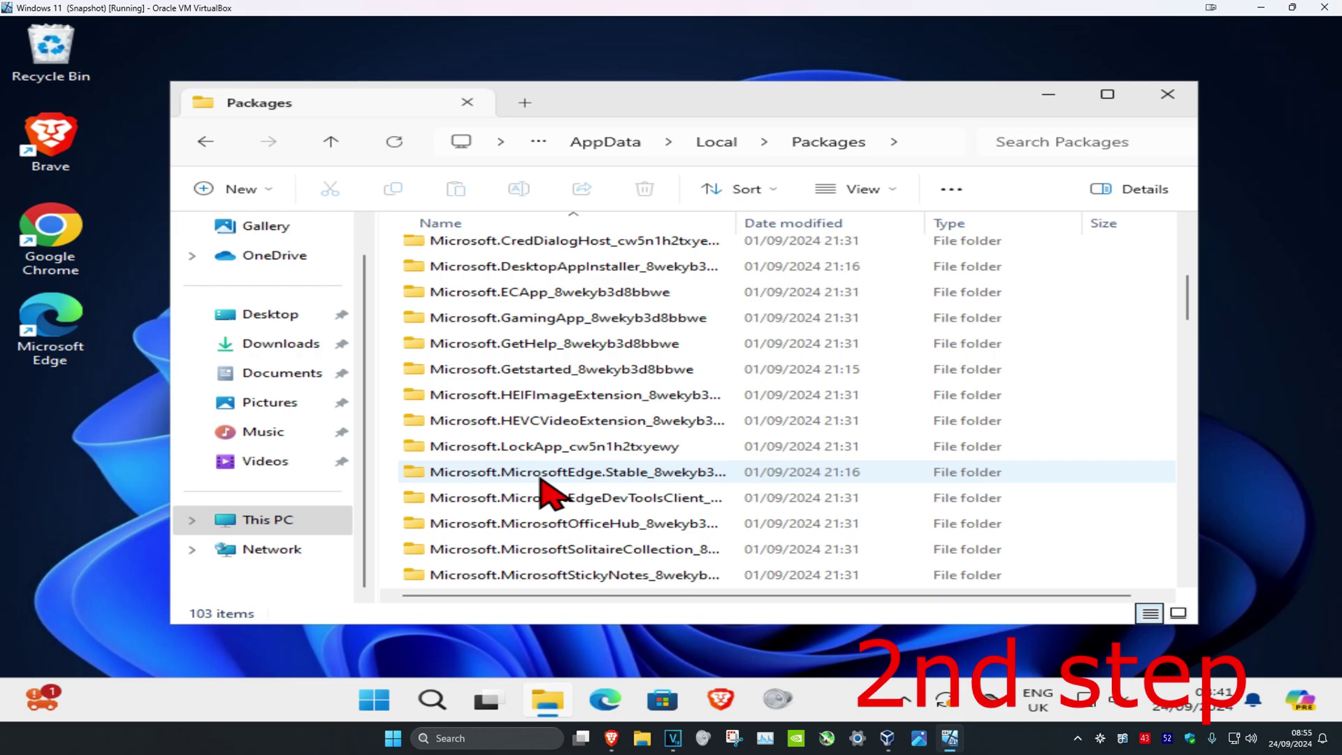
# - Delete the Microsoft.MicrosoftEdge.Stable folder from Packages via its context menu
pyautogui.click(606, 474)
pyautogui.moveTo(576, 472)
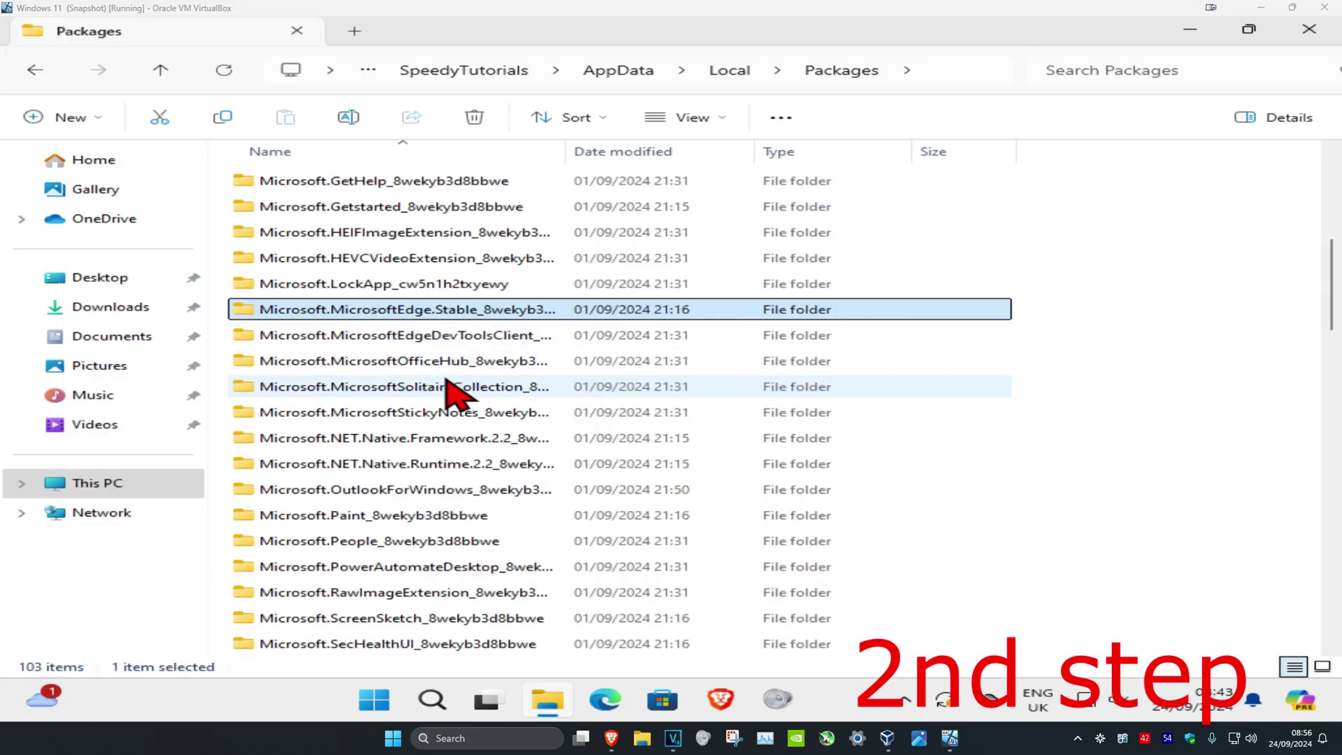
pyautogui.rightClick(454, 314)
pyautogui.click(642, 319)
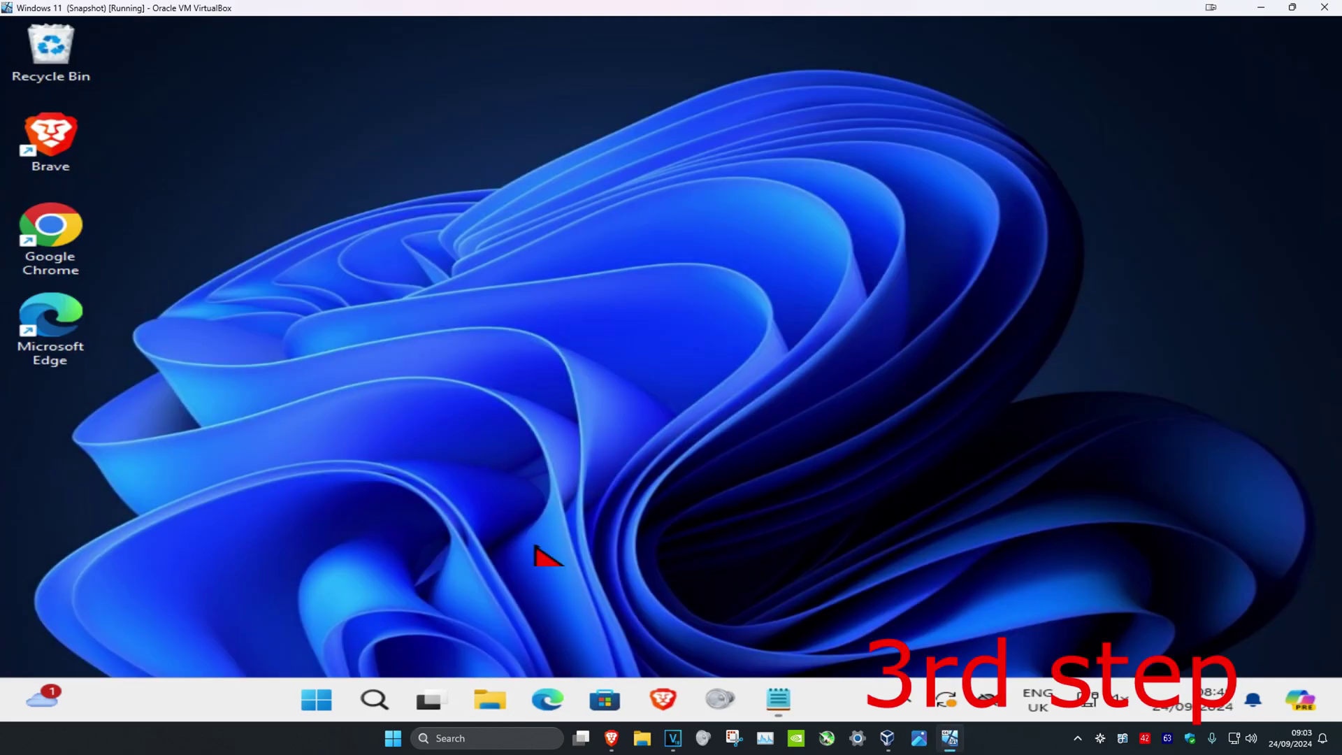
# - Run Windows PowerShell as administrator from search and accept the User Account Control prompt
pyautogui.click(373, 700)
pyautogui.write('windows powerr')
pyautogui.rightClick(443, 230)
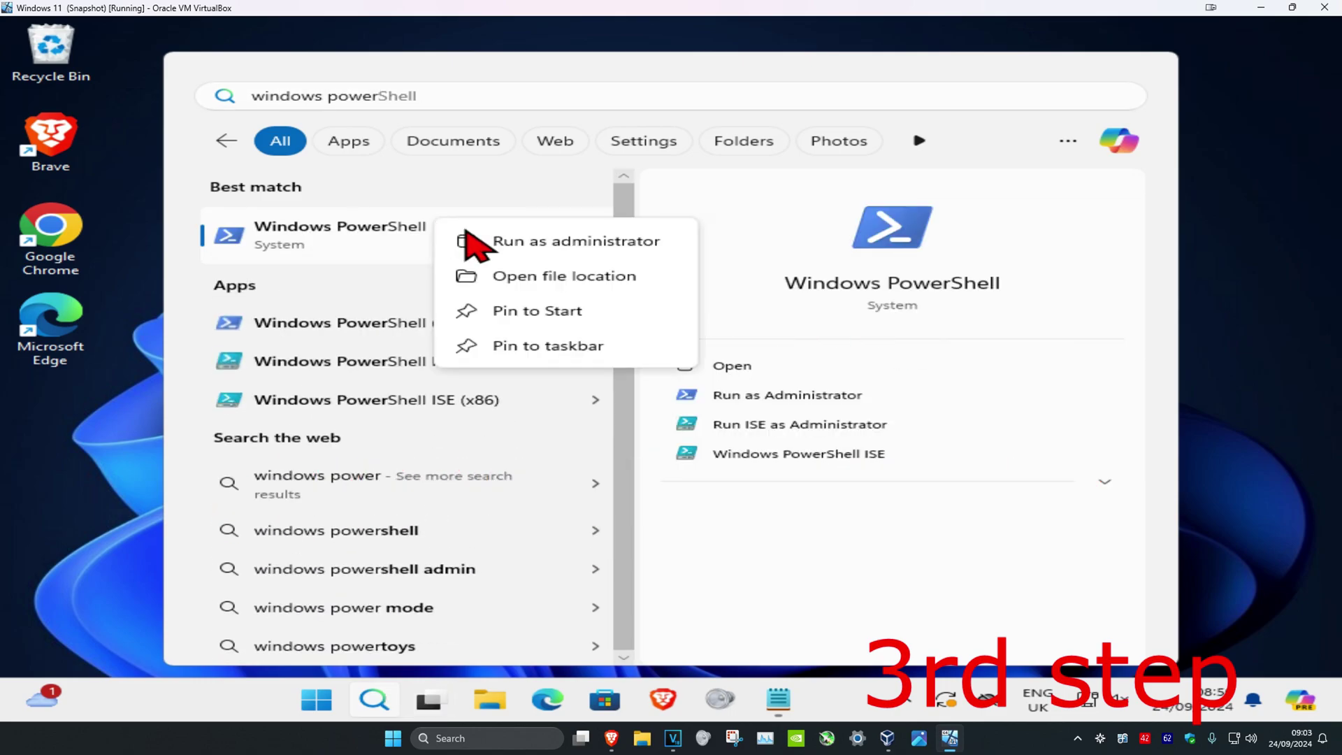
pyautogui.click(561, 241)
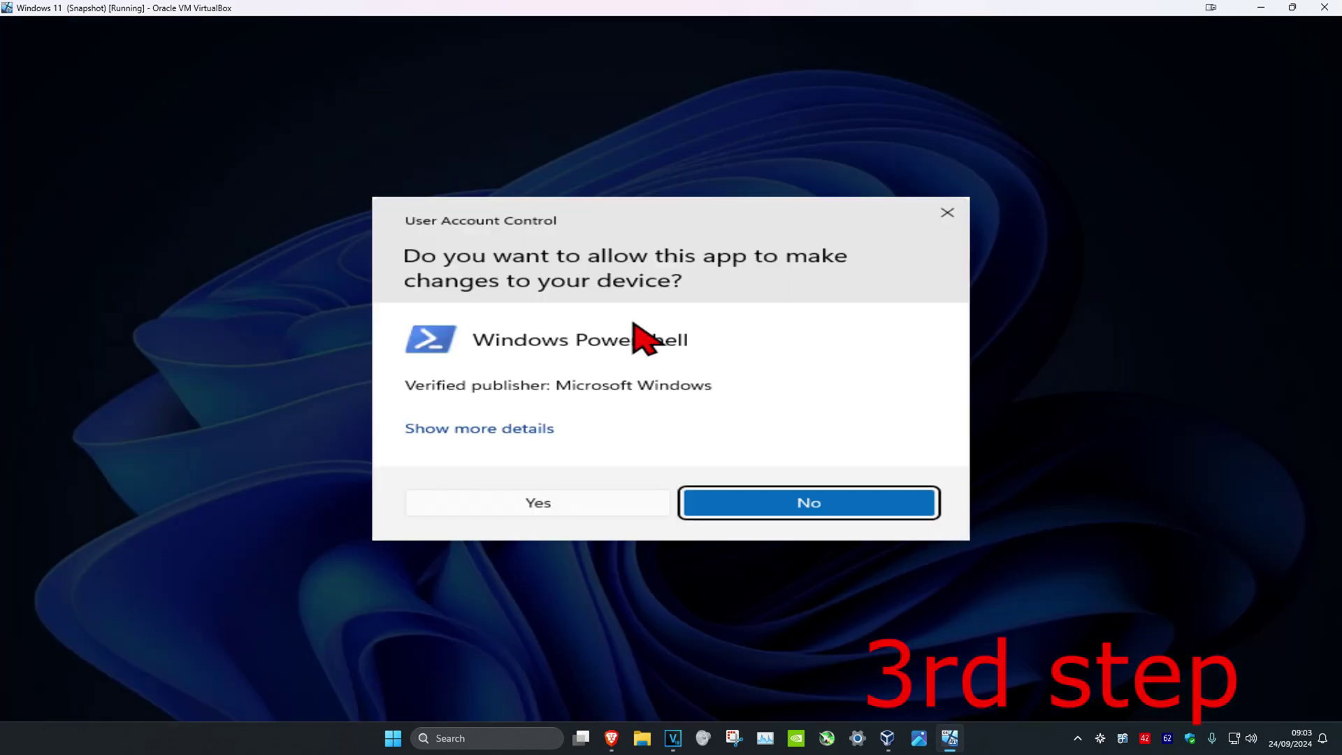
pyautogui.click(583, 508)
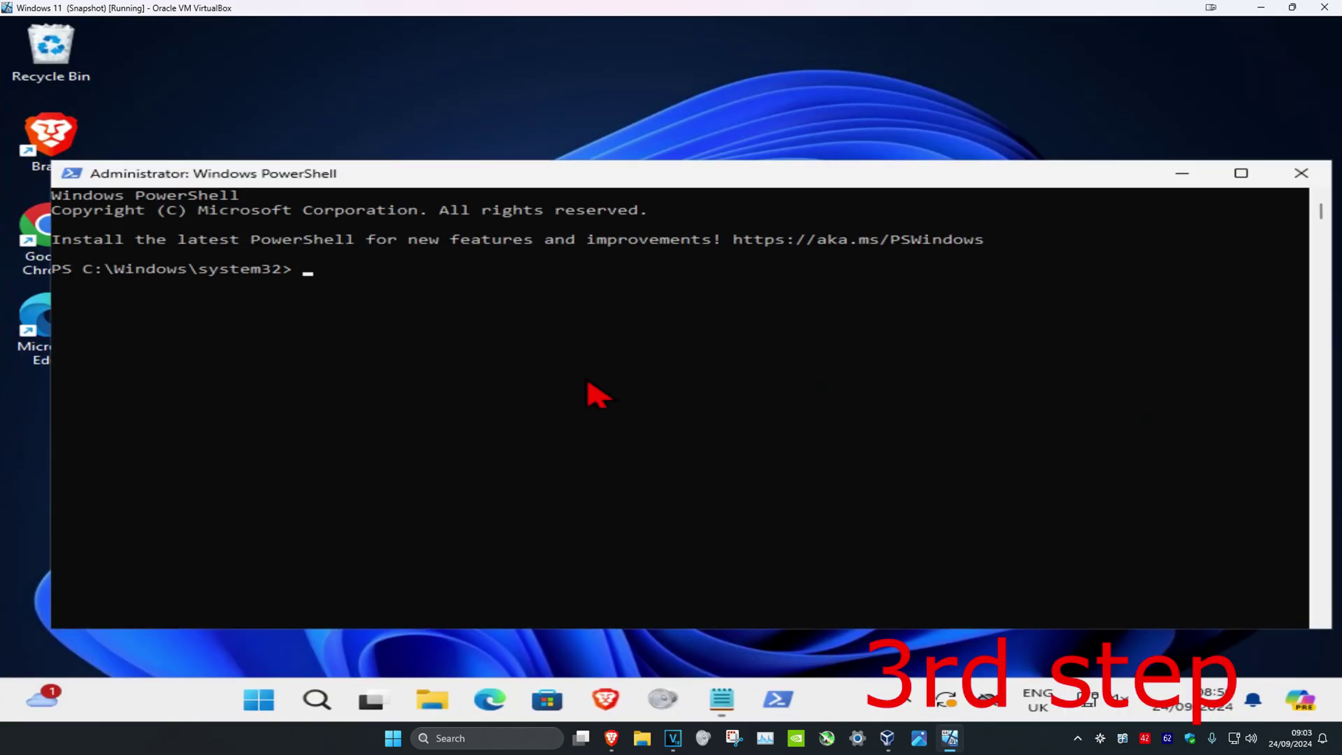
# - Paste the Get-AppXPackage Edge re-registration command from Notepad into PowerShell, then show Start's power options
pyautogui.click(723, 700)
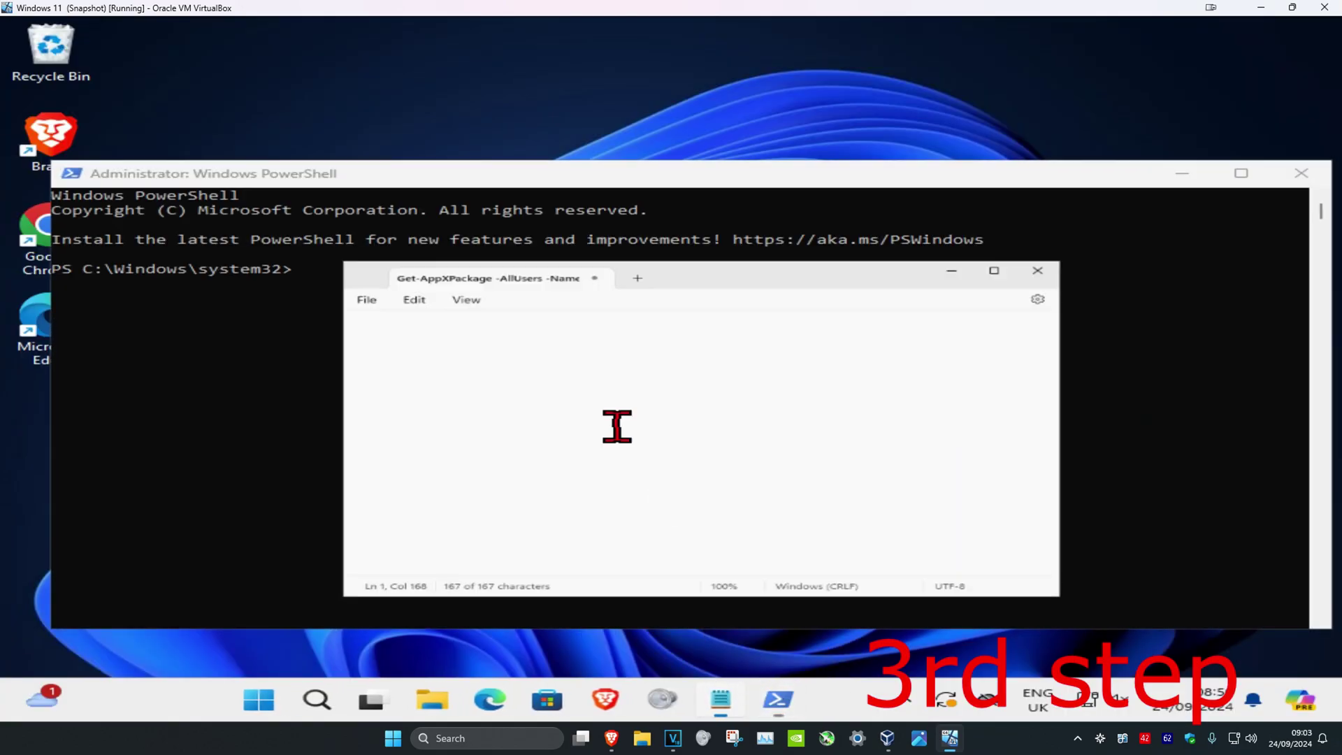
pyautogui.click(566, 332)
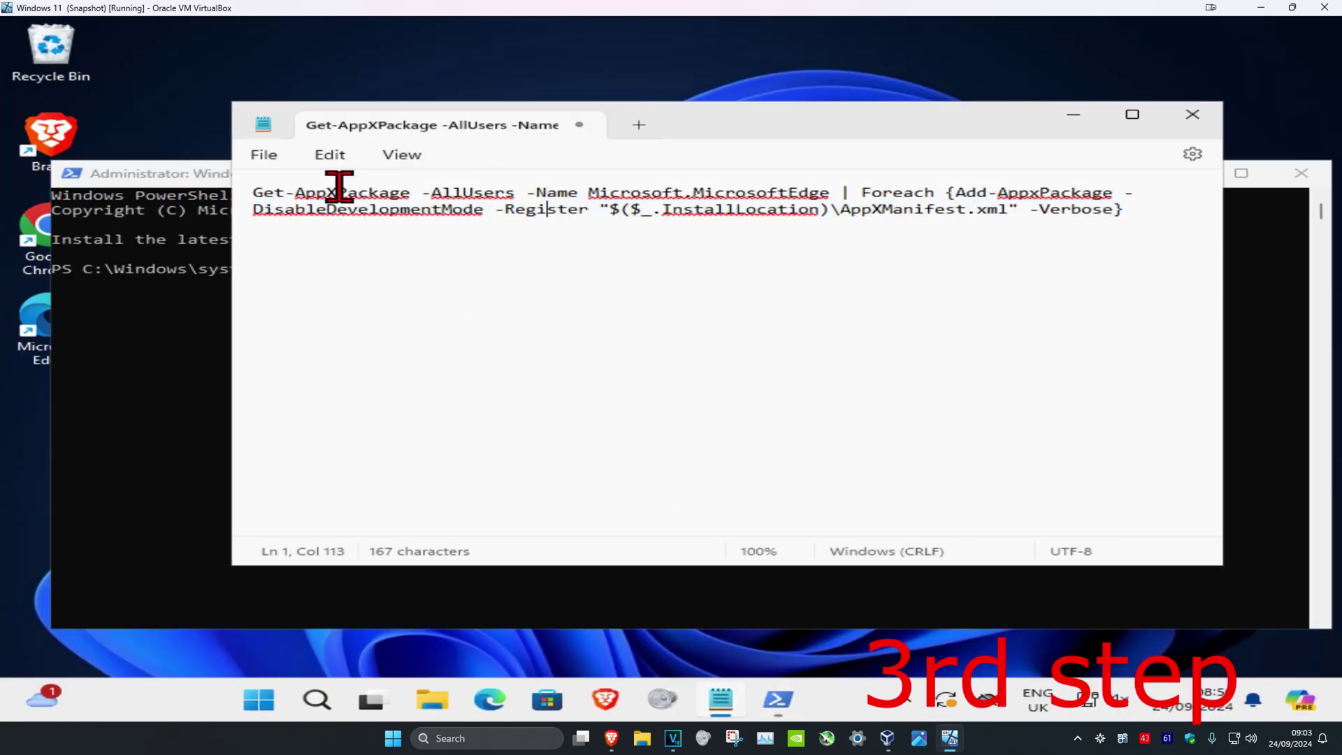
pyautogui.hotkey('ctrl', 'a')
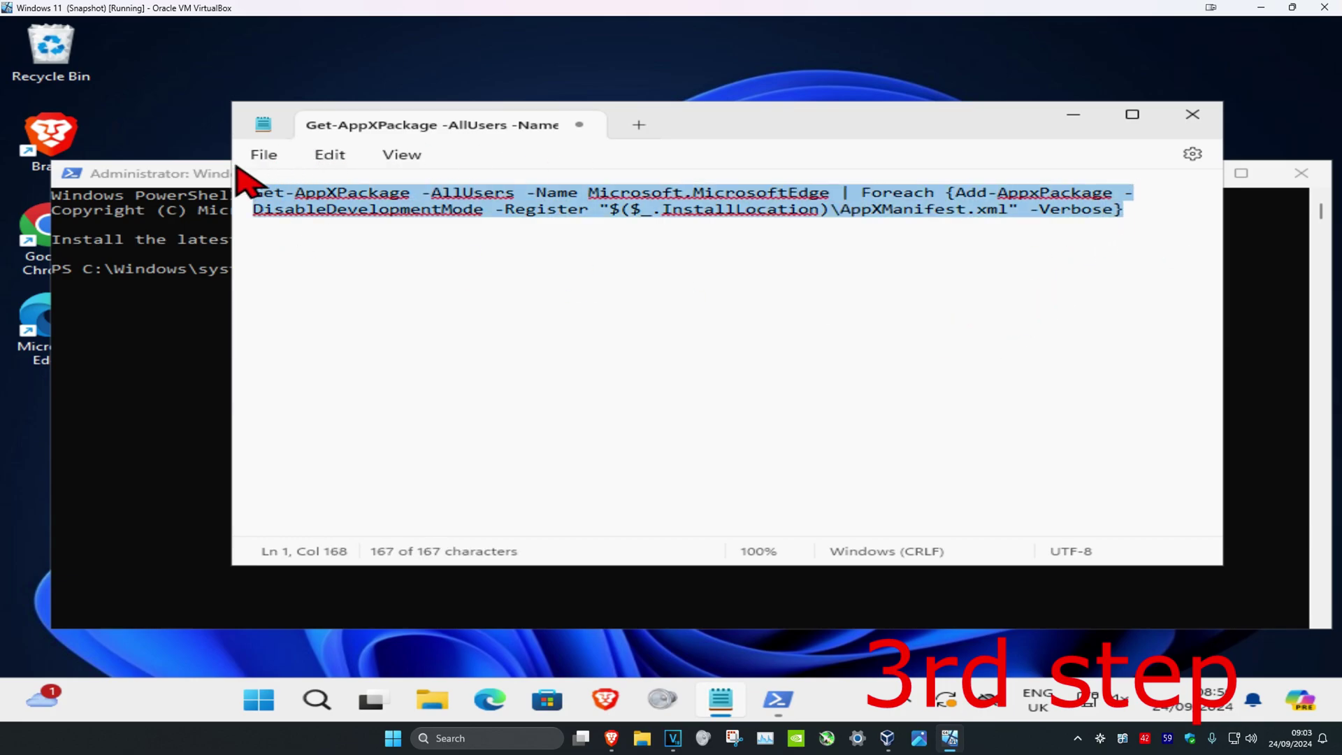
pyautogui.click(132, 264)
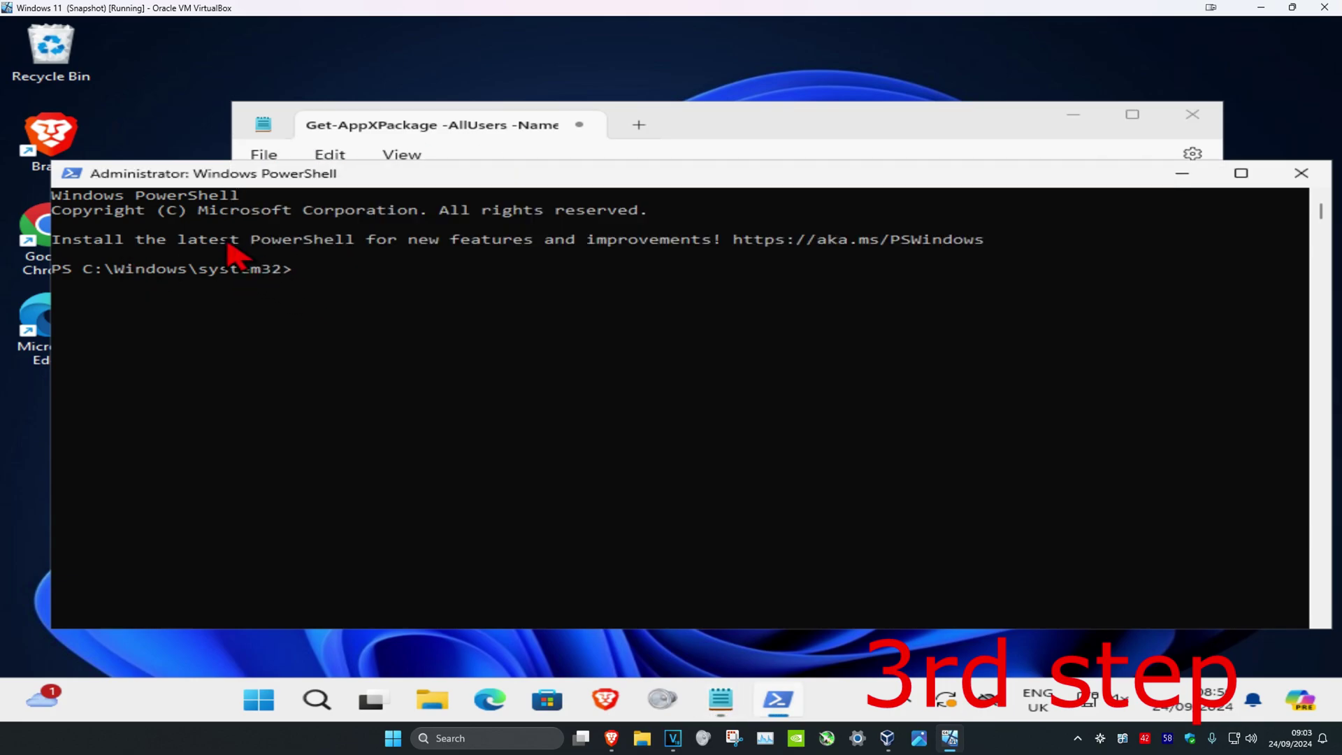
pyautogui.rightClick(207, 260)
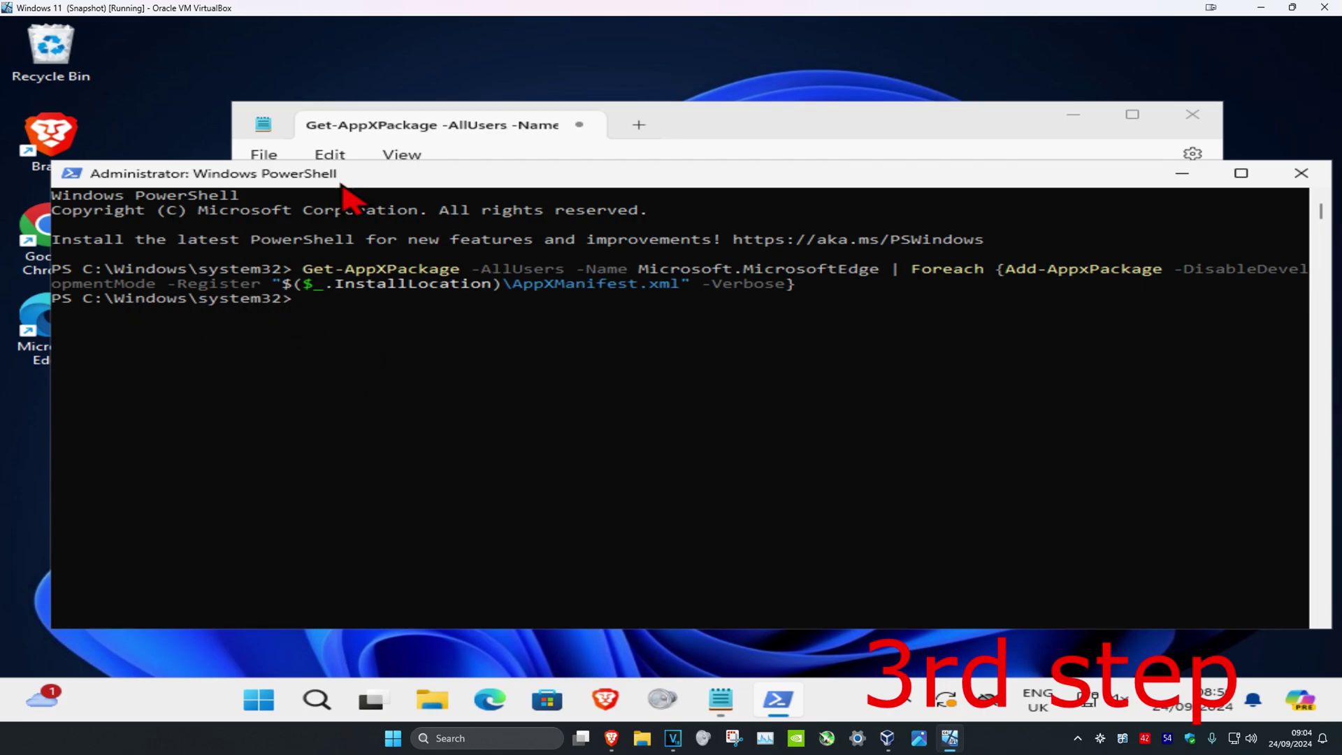
pyautogui.click(261, 700)
pyautogui.click(993, 635)
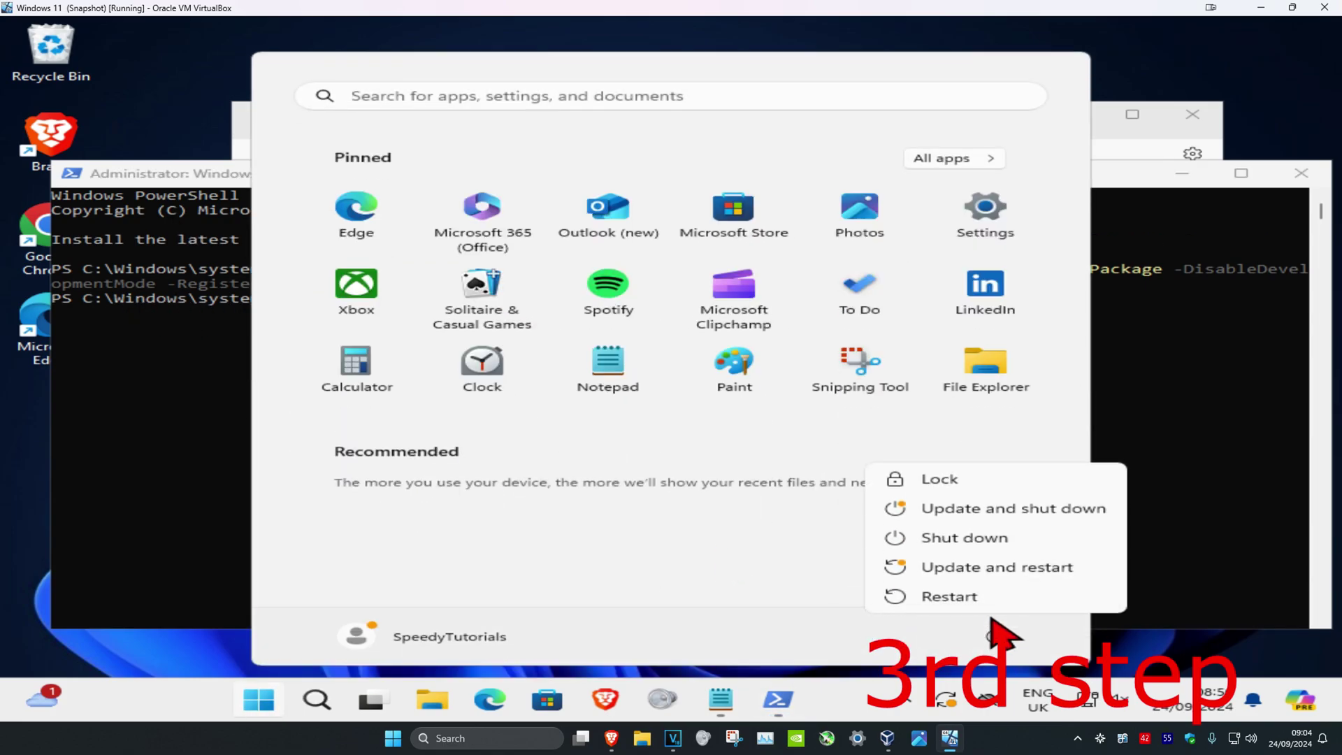